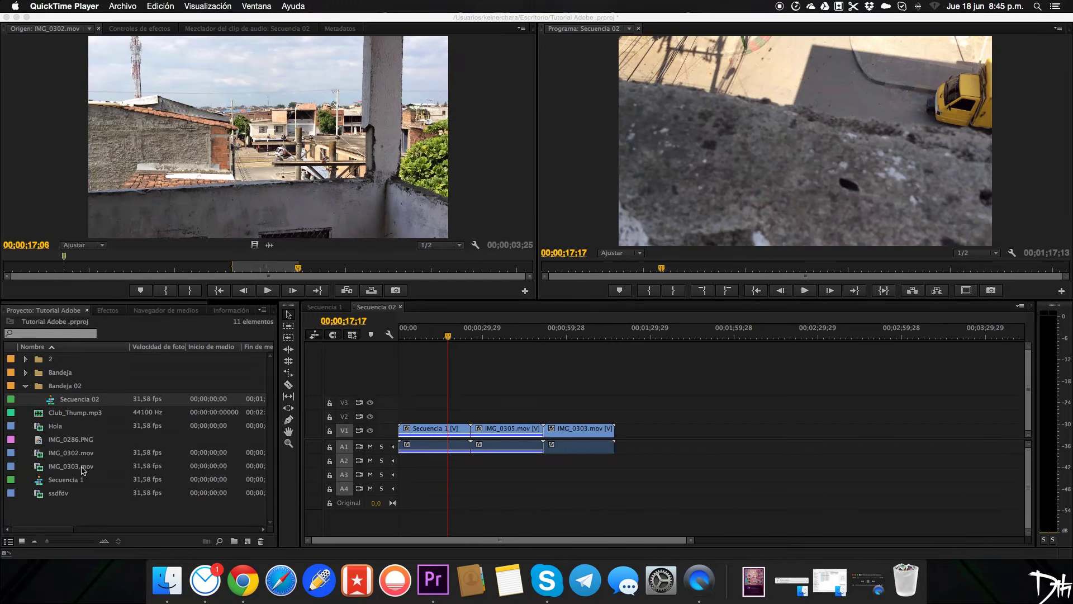
# Zoom the Secuencia 02 timeline so Secuencia 1, IMG_0305.mov and IMG_0303.mov span the track width
pyautogui.moveTo(73, 459); pyautogui.dragTo(643, 448)
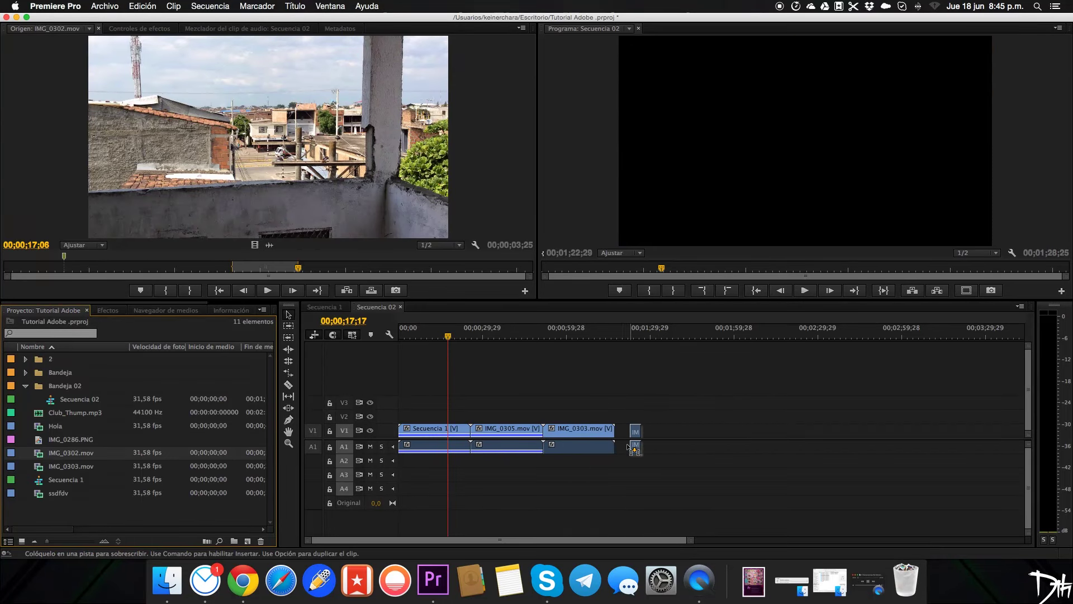
pyautogui.click(602, 431)
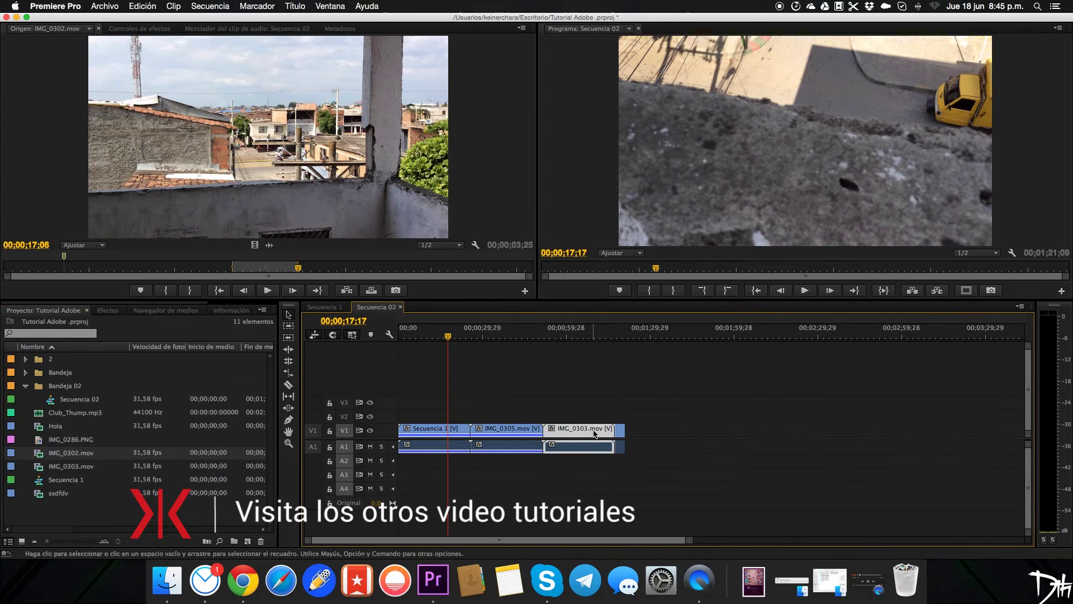
pyautogui.click(665, 430)
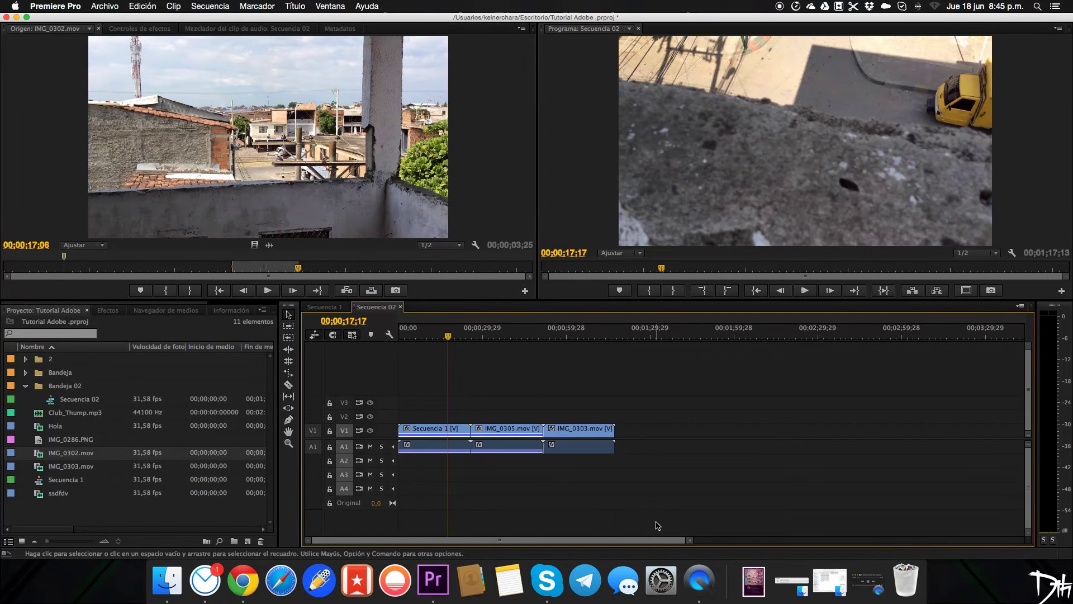
pyautogui.moveTo(690, 542); pyautogui.dragTo(606, 543)
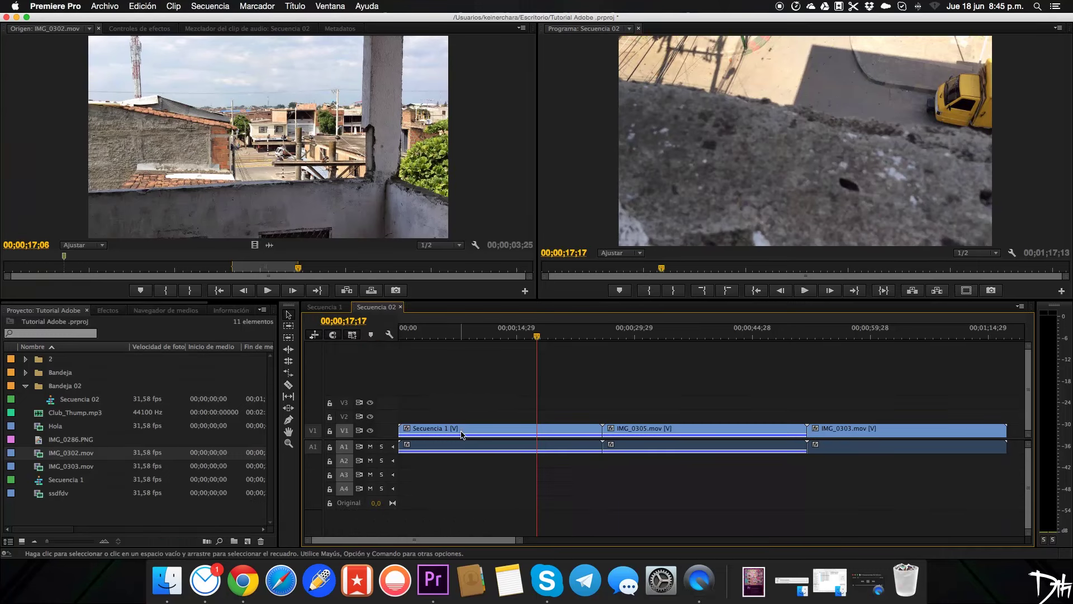
# Reposition clips on V1, shorten IMG_0305.mov and trim the start off Secuencia 1
pyautogui.moveTo(462, 434); pyautogui.dragTo(705, 408)
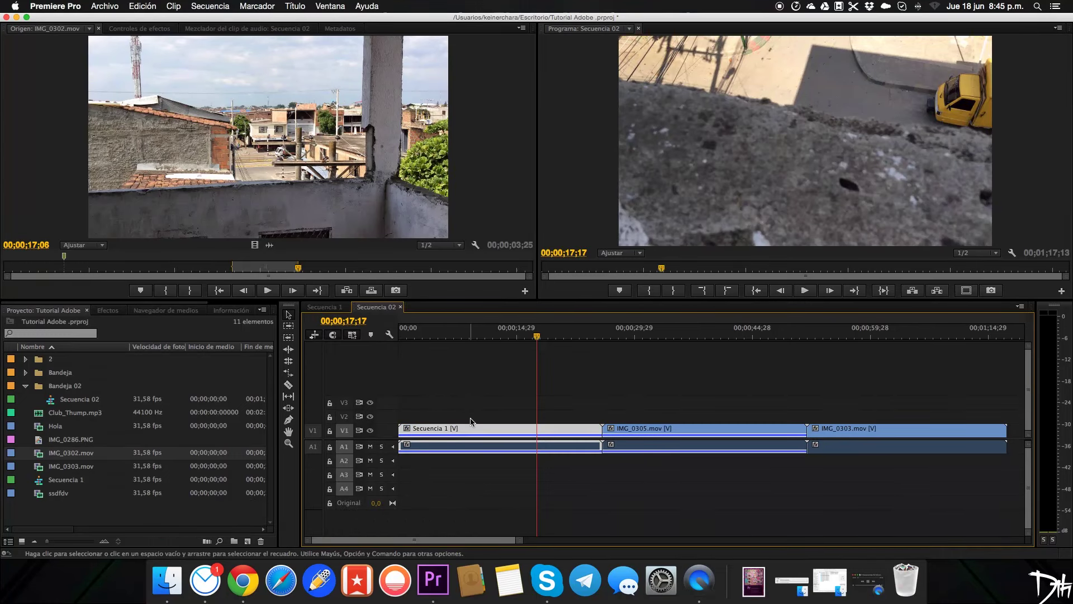
pyautogui.moveTo(704, 408); pyautogui.dragTo(453, 430)
pyautogui.moveTo(845, 439)
pyautogui.mouseDown()
pyautogui.moveTo(856, 420)
pyautogui.moveTo(854, 429)
pyautogui.moveTo(691, 429)
pyautogui.mouseUp()
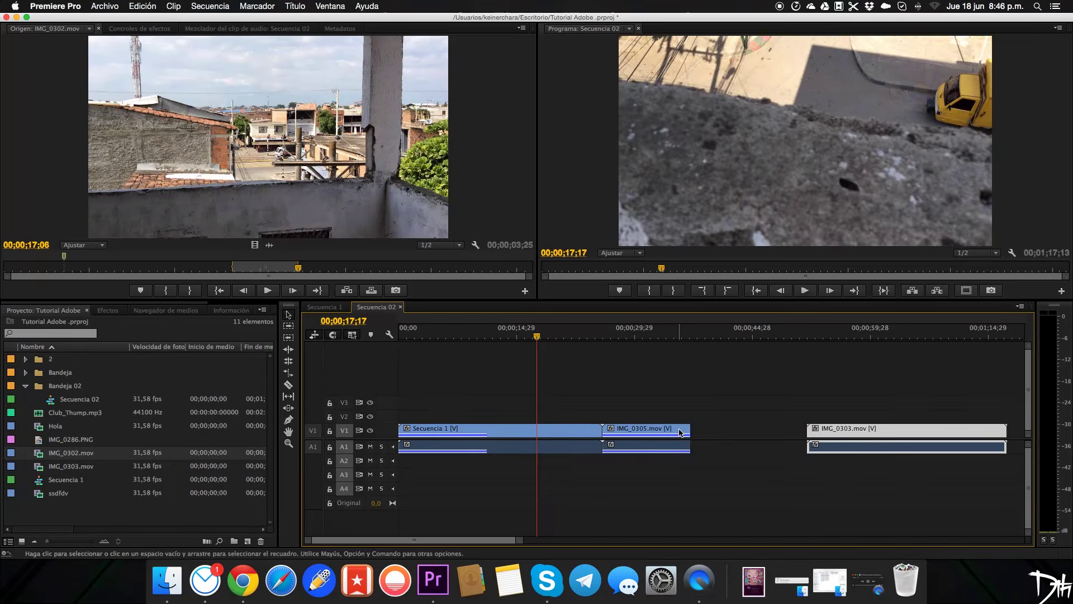
pyautogui.moveTo(400, 429)
pyautogui.mouseDown()
pyautogui.moveTo(482, 428)
pyautogui.moveTo(399, 429)
pyautogui.mouseUp()
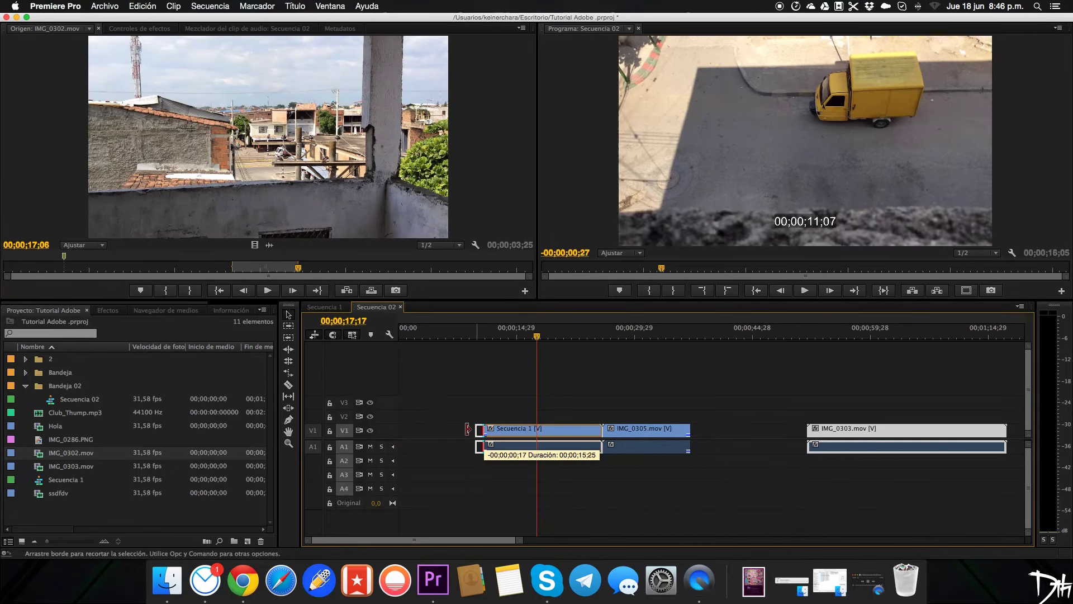
# Roll the cut between Secuencia 1 and IMG_0305.mov about 2;16 earlier with the Rolling Edit tool
pyautogui.press('n')
pyautogui.moveTo(503, 430); pyautogui.dragTo(478, 430)
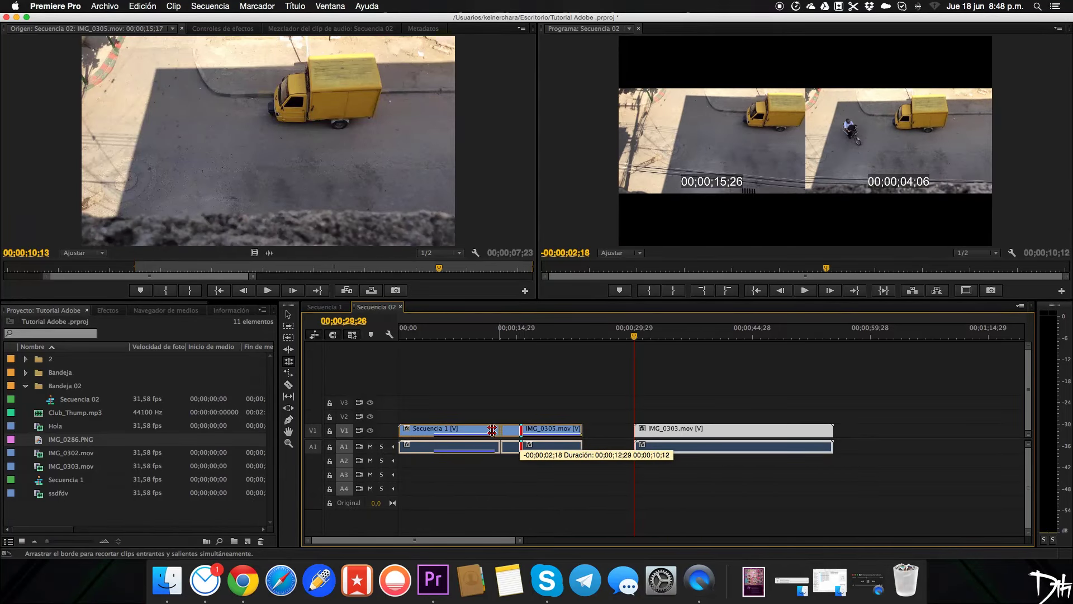
# Rate-stretch Secuencia 1's out-point to 109.21% speed, opening a gap before IMG_0305.mov
pyautogui.moveTo(478, 429)
pyautogui.mouseDown()
pyautogui.moveTo(516, 429)
pyautogui.moveTo(506, 429)
pyautogui.mouseUp()
pyautogui.click(288, 385)
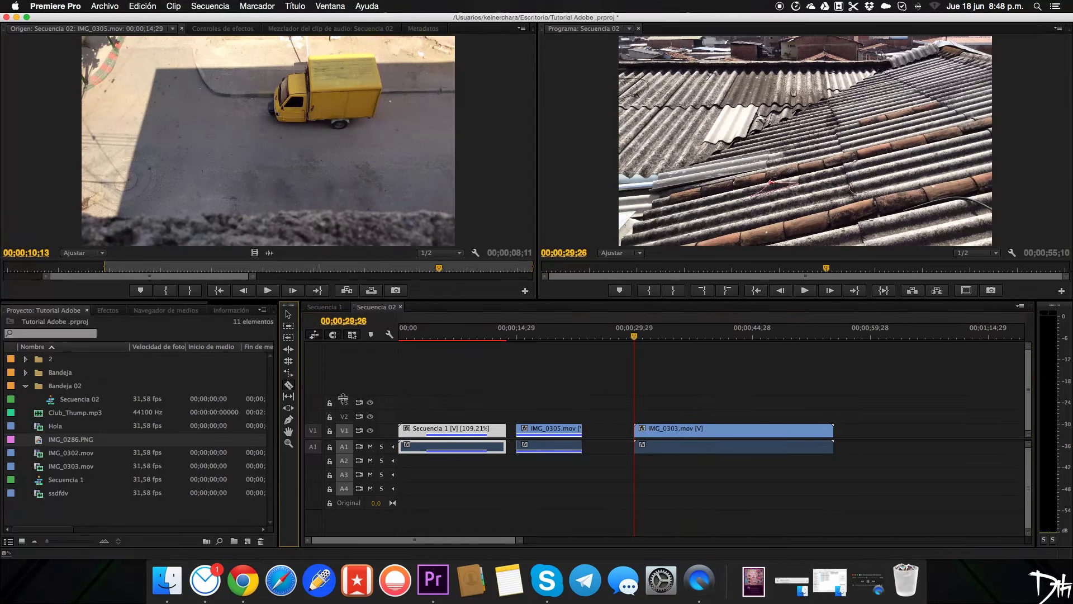
# Split Secuencia 1, move its second piece after IMG_0303.mov and pull IMG_0305.mov beside the first
pyautogui.click(437, 431)
pyautogui.press('v')
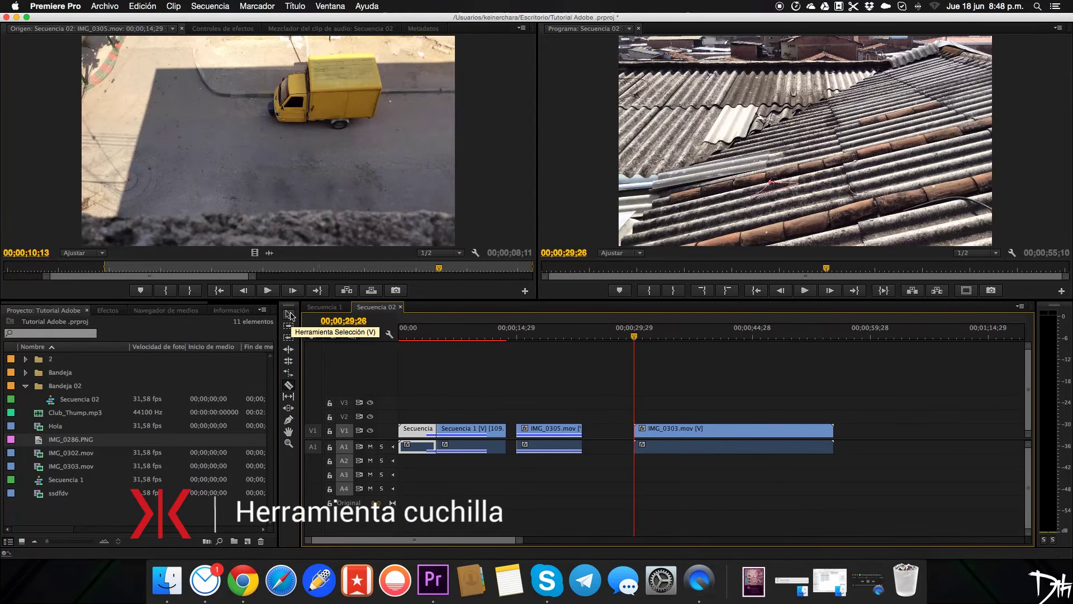
pyautogui.moveTo(460, 431); pyautogui.dragTo(876, 430)
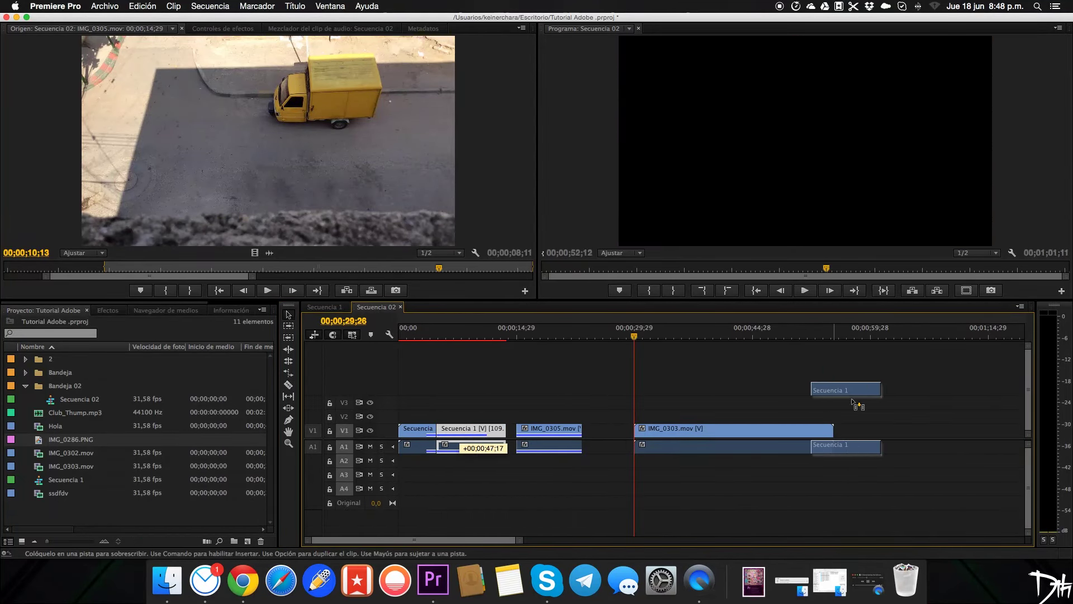
pyautogui.moveTo(542, 429); pyautogui.dragTo(463, 426)
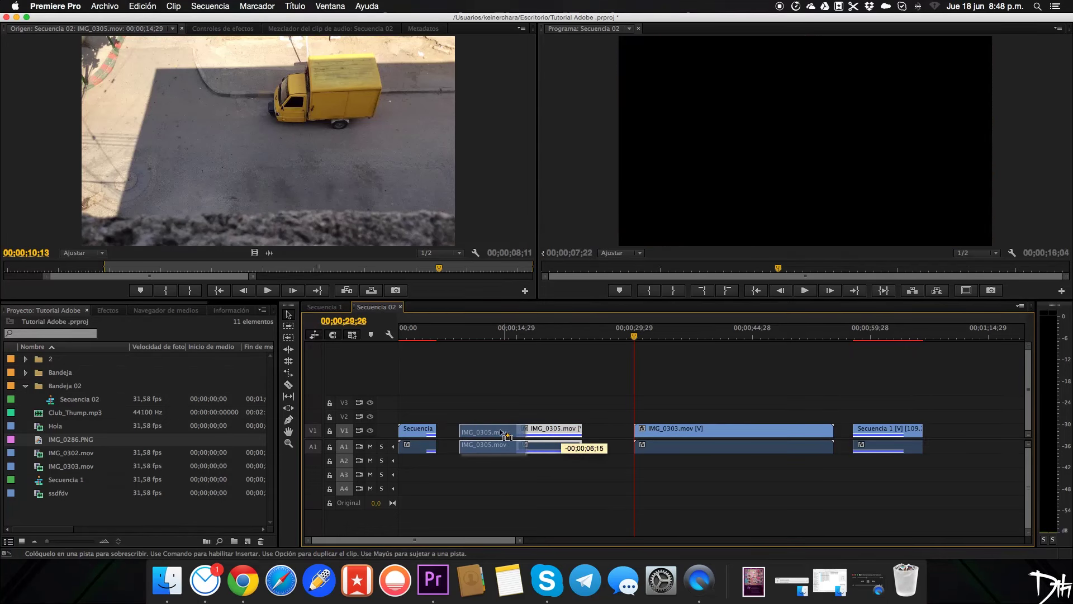
# Slip the footage inside IMG_0305.mov and the second Secuencia 1 clip
pyautogui.press('y')
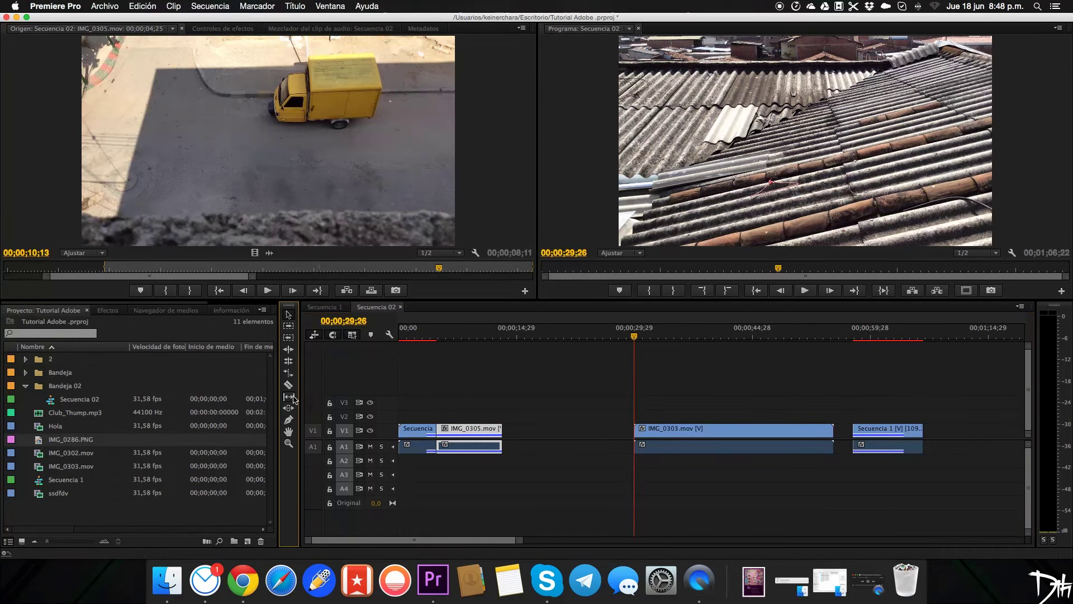
pyautogui.moveTo(462, 431); pyautogui.dragTo(450, 429)
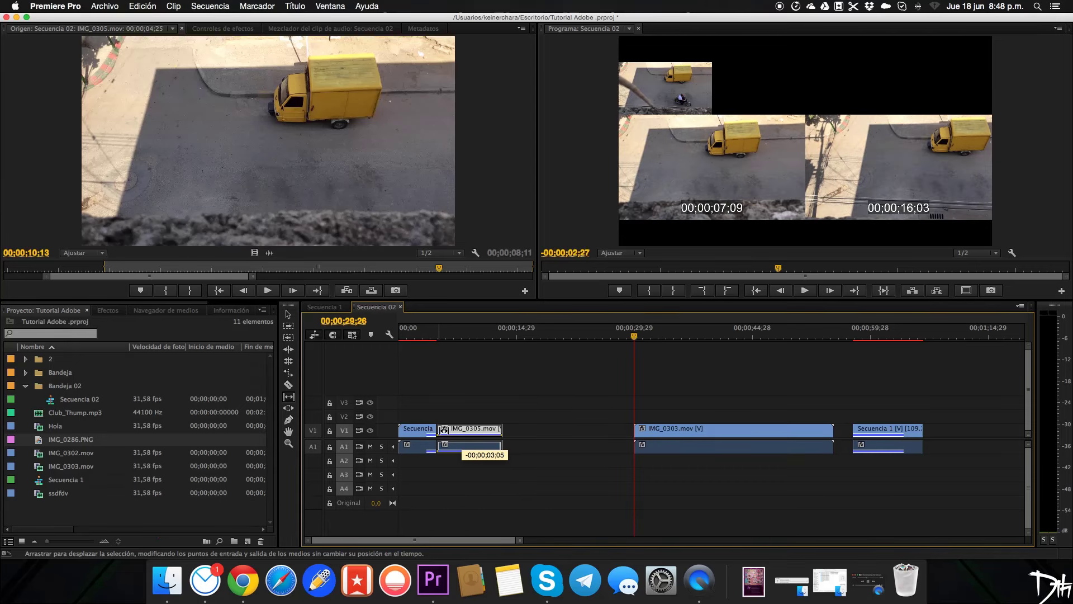
pyautogui.moveTo(450, 430); pyautogui.dragTo(475, 430)
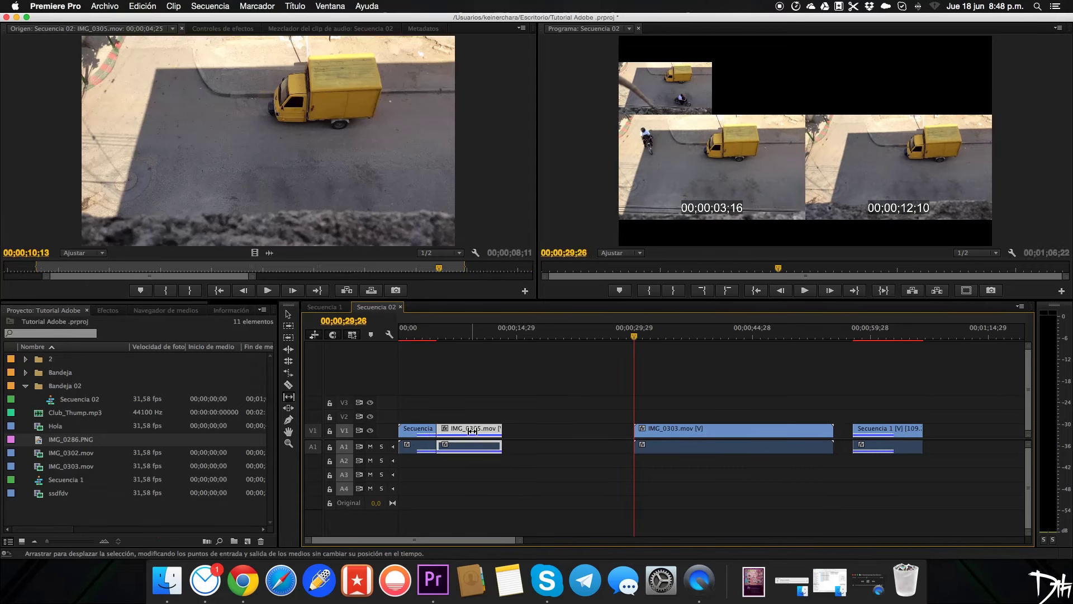
pyautogui.moveTo(891, 430)
pyautogui.mouseDown()
pyautogui.moveTo(905, 431)
pyautogui.moveTo(895, 431)
pyautogui.mouseUp()
# Slide IMG_0303.mov earlier with the Slide tool, then enlarge track A1 to show waveforms
pyautogui.press('u')
pyautogui.moveTo(759, 430); pyautogui.dragTo(665, 434)
pyautogui.click(292, 420)
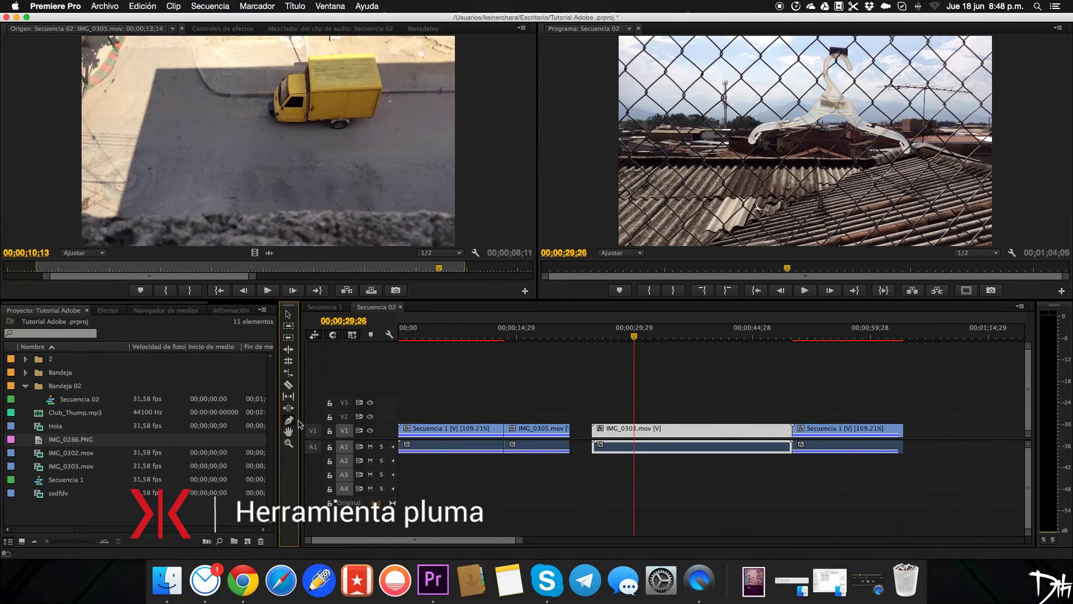
pyautogui.scroll(5, 448, 480)
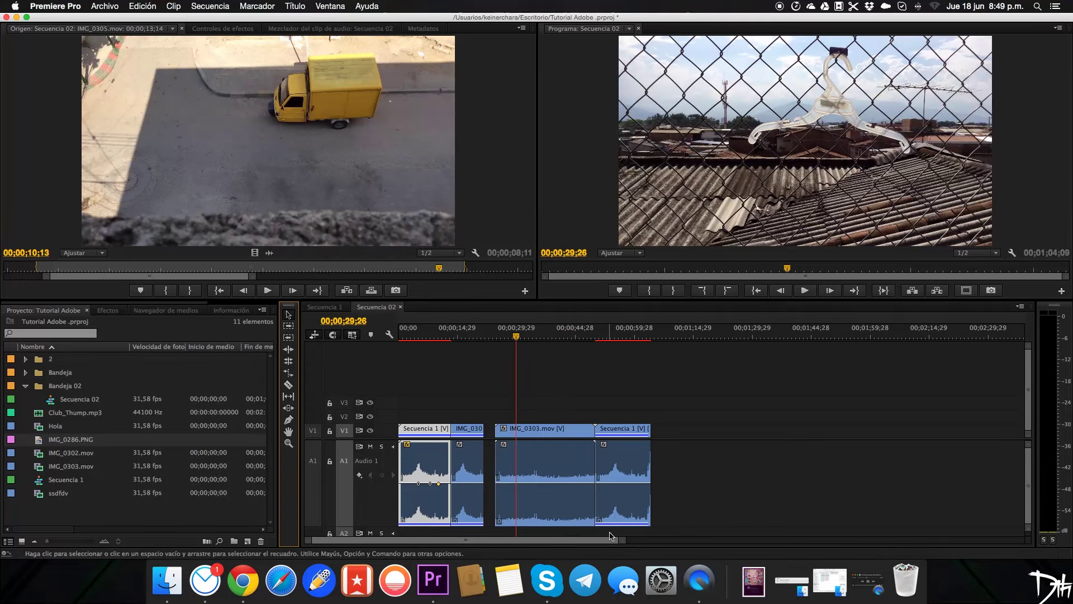
# Shrink the A1 audio track back to a compact row and zoom the timeline in
pyautogui.hscroll(1, 613, 531)
pyautogui.scroll(-5, 372, 493)
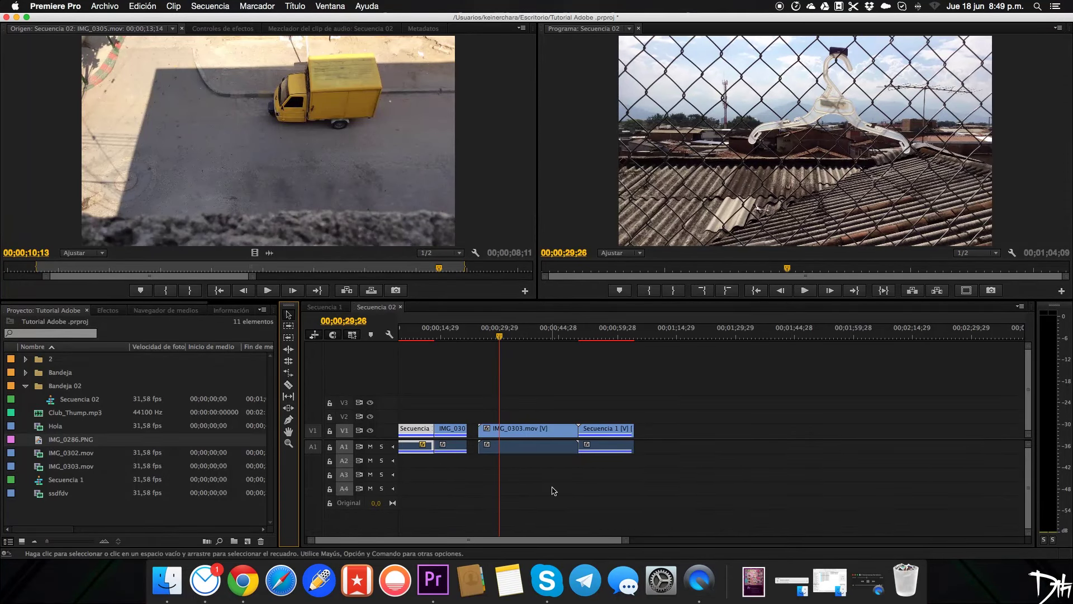
pyautogui.hscroll(-1, 554, 489)
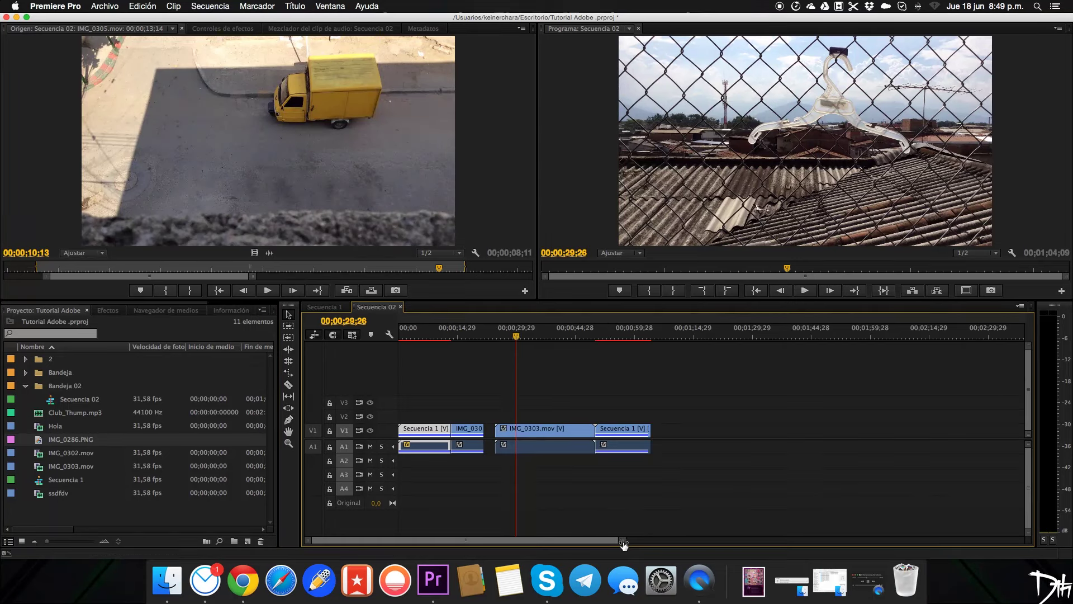
pyautogui.moveTo(620, 541); pyautogui.dragTo(534, 540)
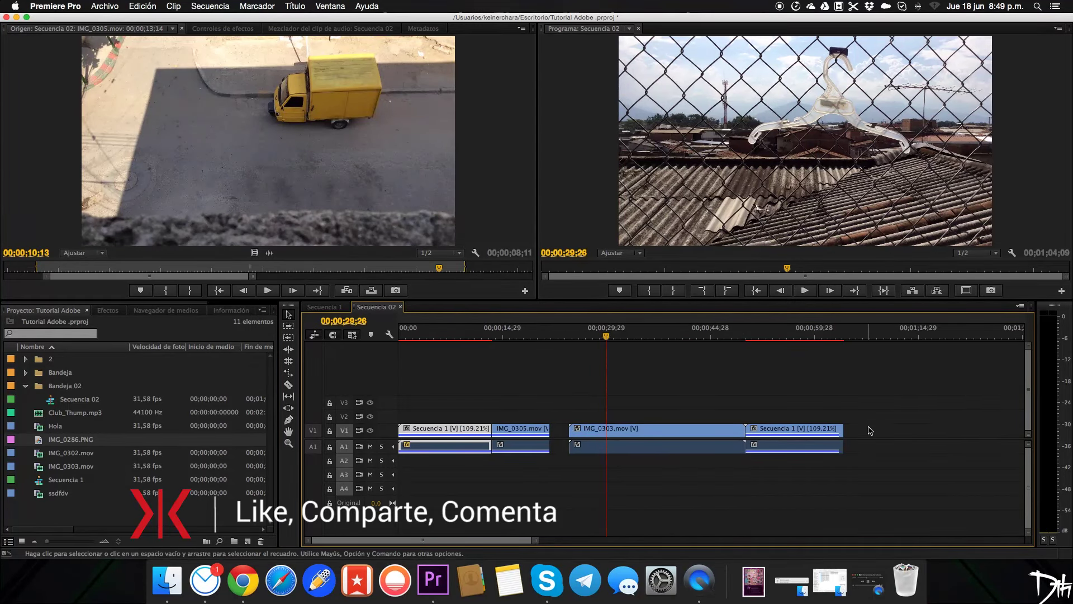